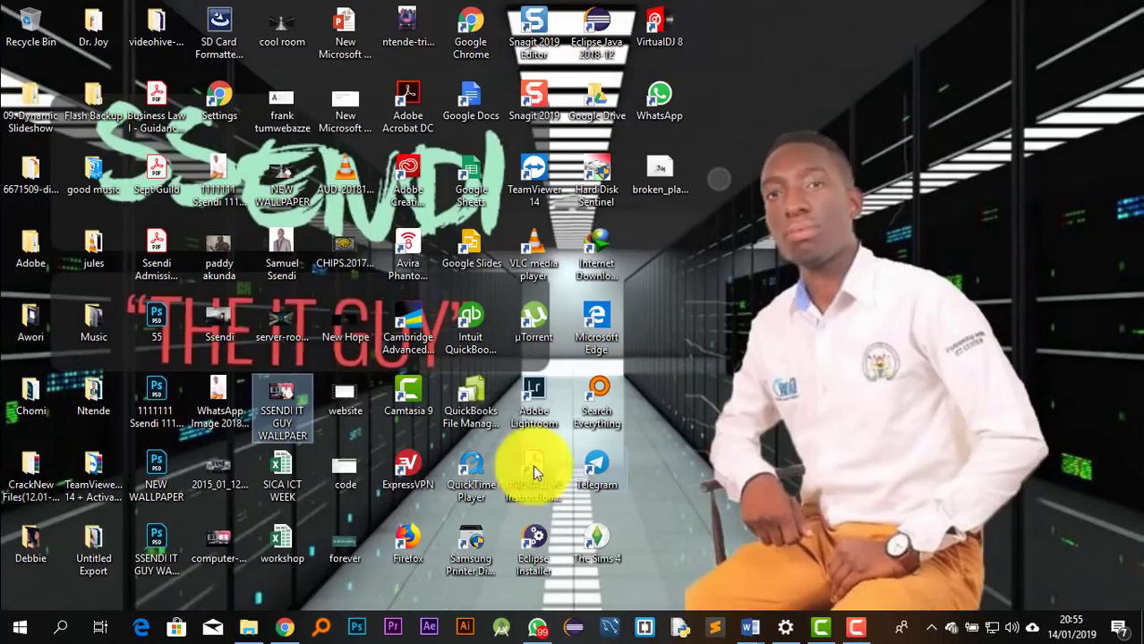
Switch to Google Chrome and read the Academic Information Management System article on the NIISP website
{"action": "left_click", "coordinate": [285, 627]}
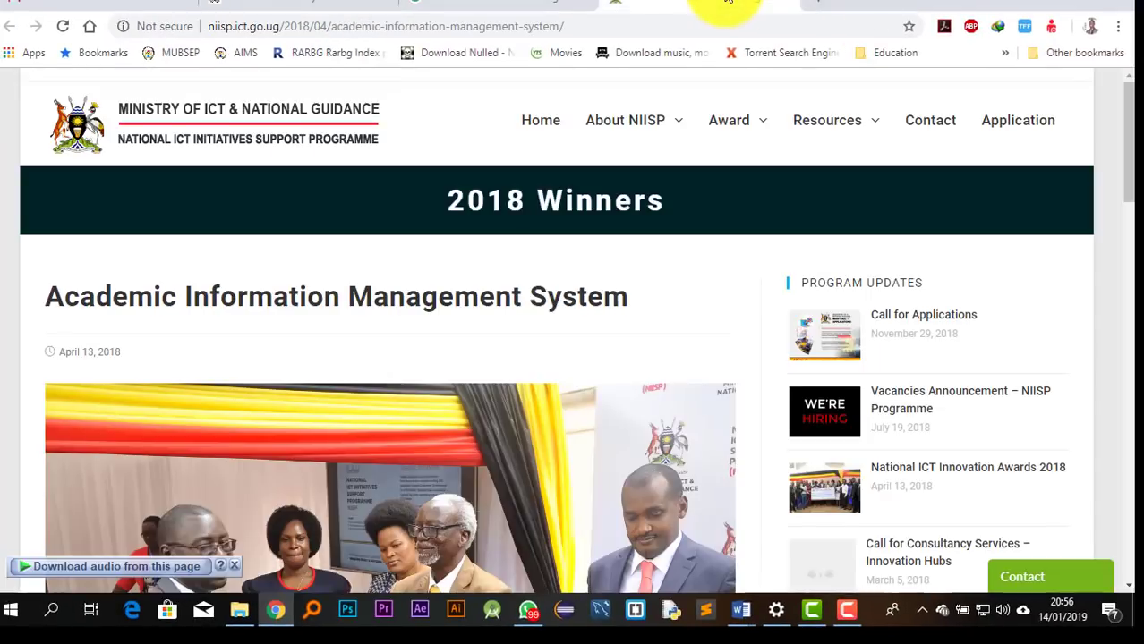
{"action": "left_click", "coordinate": [768, 3]}
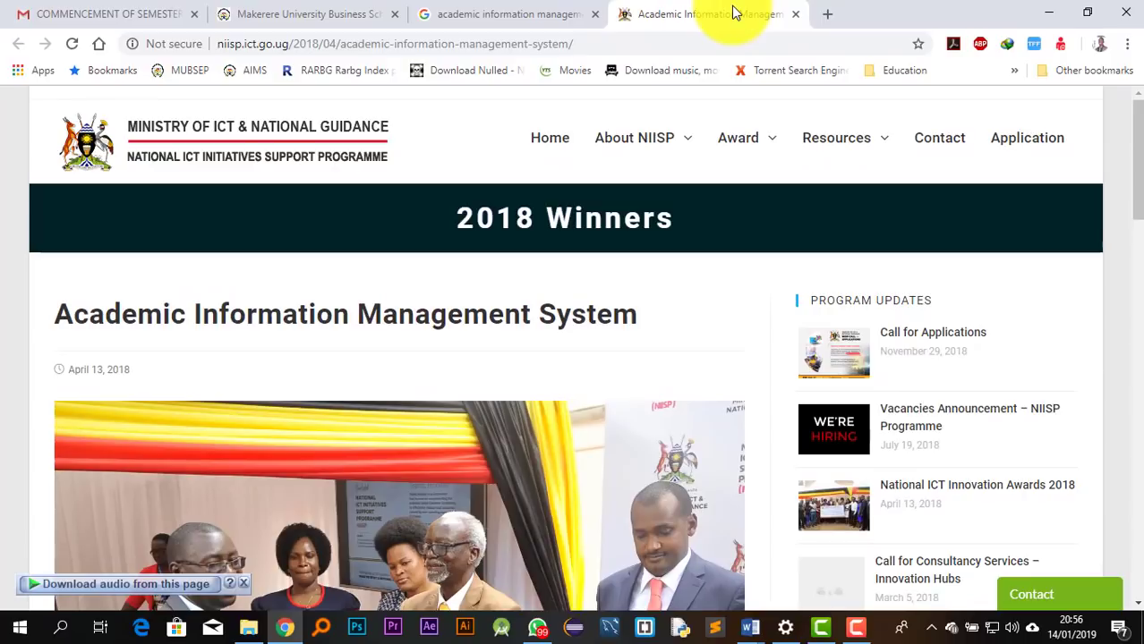
{"action": "scroll", "coordinate": [578, 228], "scroll_direction": "down", "scroll_amount": 1}
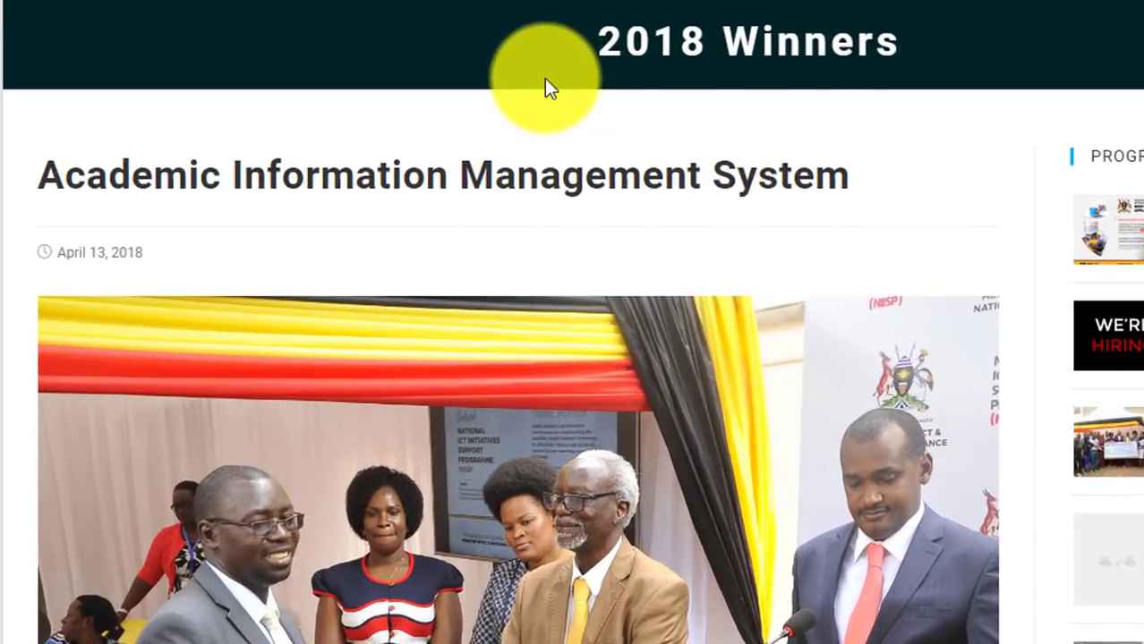
{"action": "scroll", "coordinate": [616, 108], "scroll_direction": "down", "scroll_amount": 5}
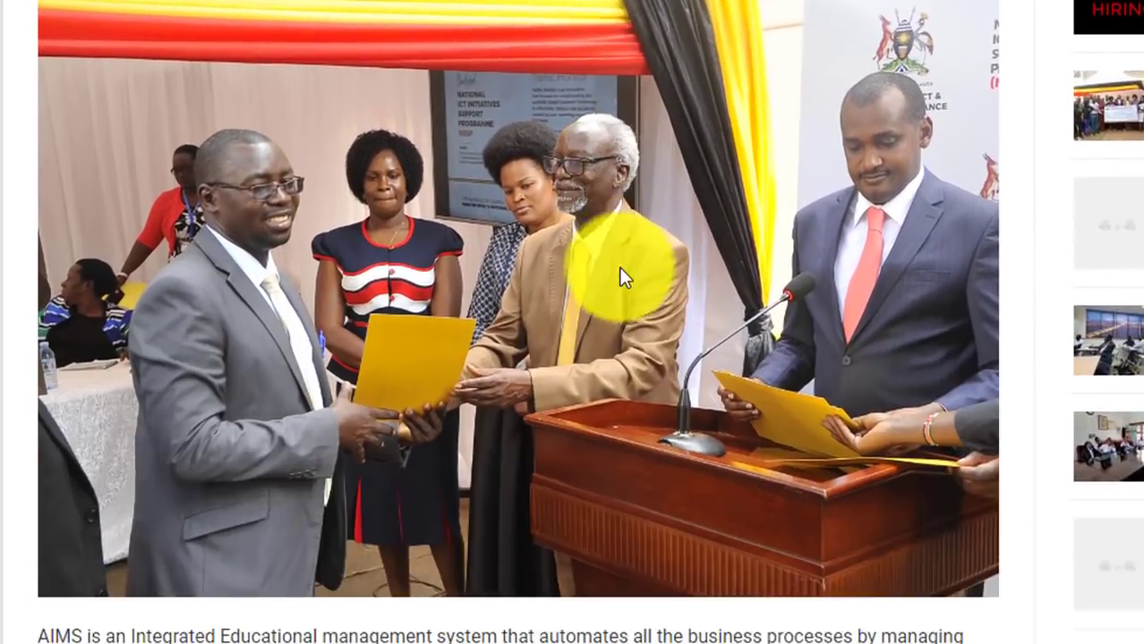
{"action": "scroll", "coordinate": [624, 295], "scroll_direction": "down", "scroll_amount": 1}
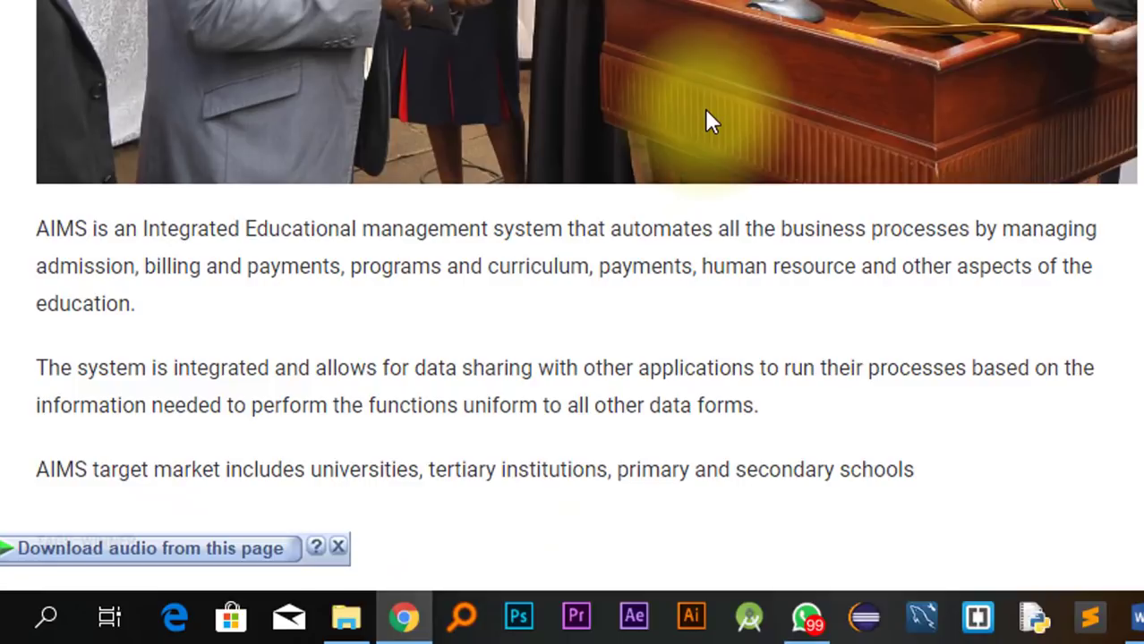
{"action": "scroll", "coordinate": [698, 217], "scroll_direction": "down", "scroll_amount": 1}
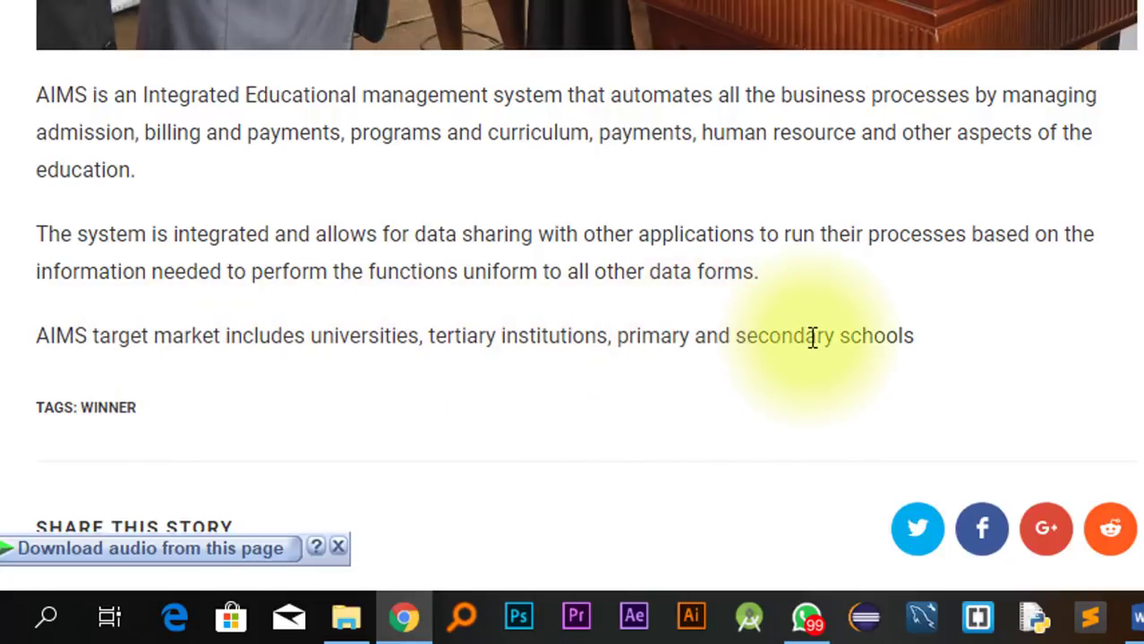
{"action": "scroll", "coordinate": [955, 352], "scroll_direction": "up", "scroll_amount": 10}
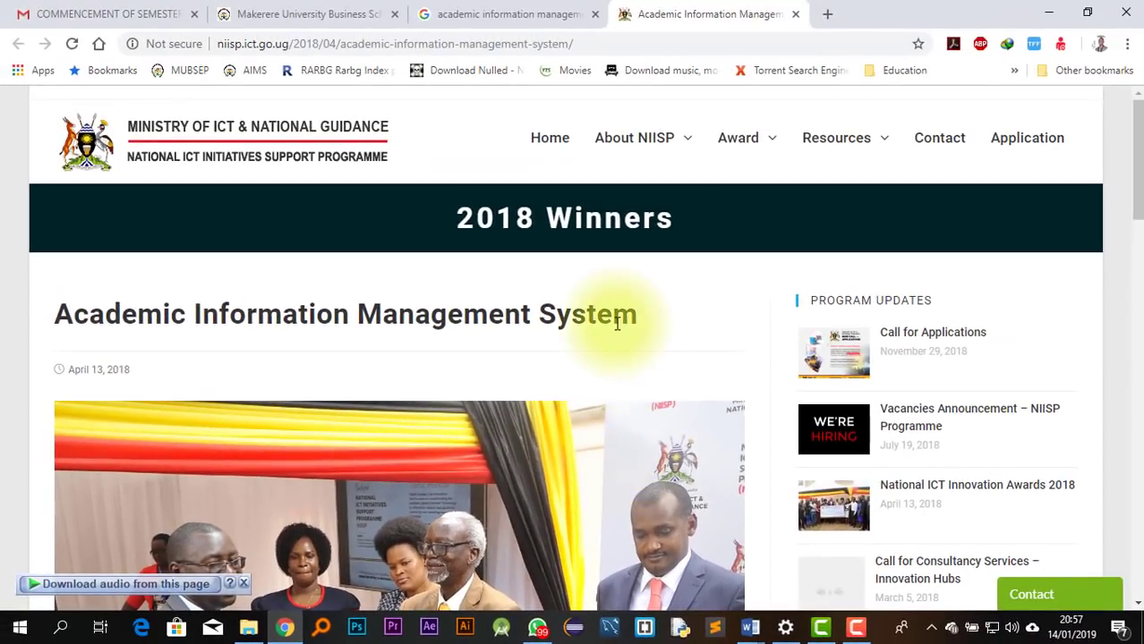
Open the student portal at student.mubs.ac.ug in a new browser tab
{"action": "left_click", "coordinate": [473, 15]}
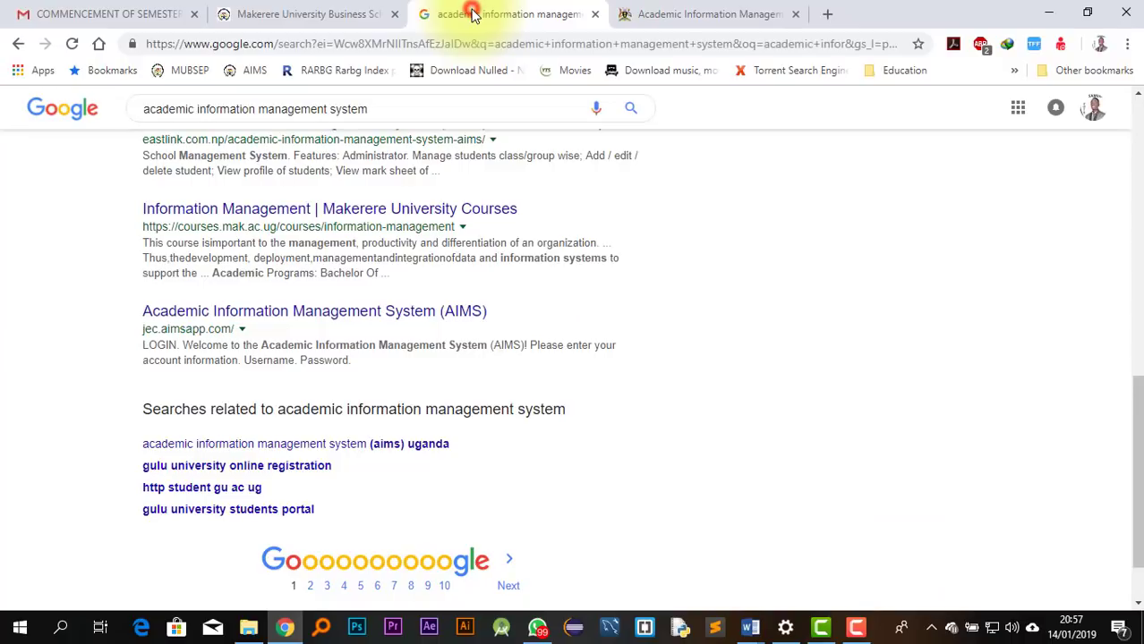
{"action": "left_click", "coordinate": [309, 14]}
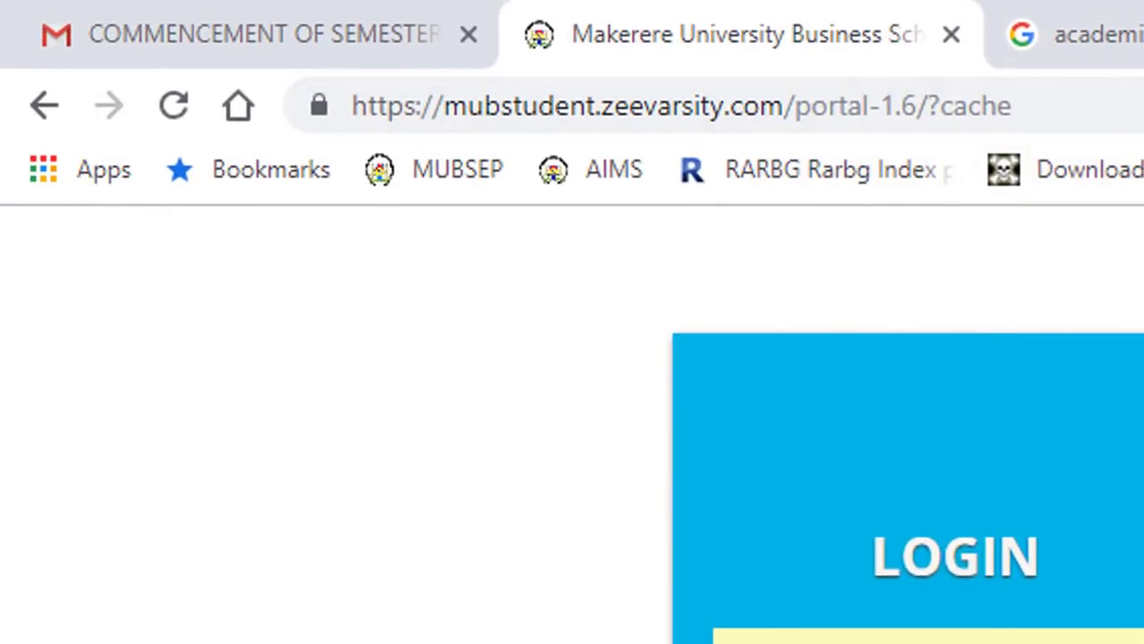
{"action": "key", "text": "ctrl+t"}
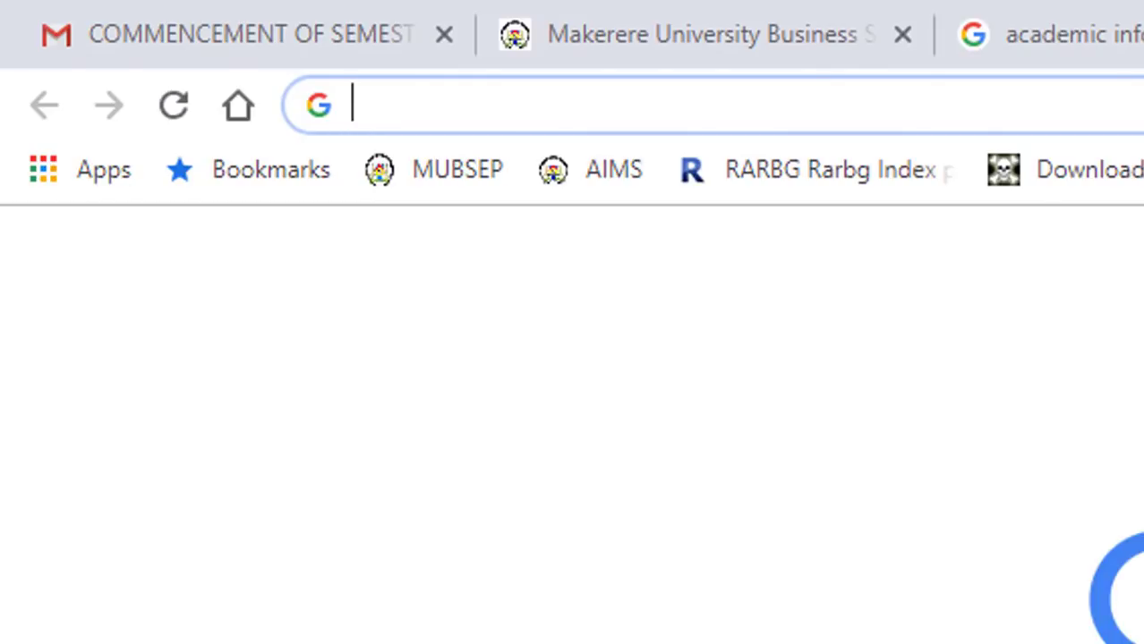
{"action": "type", "text": "student.mubs.ac.ug"}
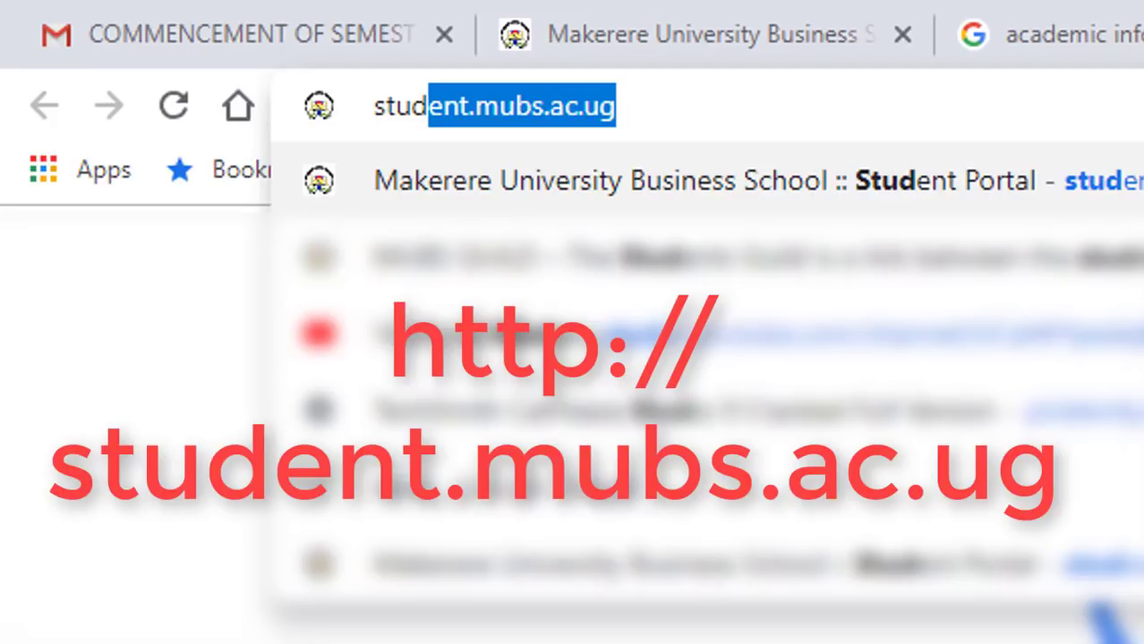
{"action": "key", "text": "Right"}
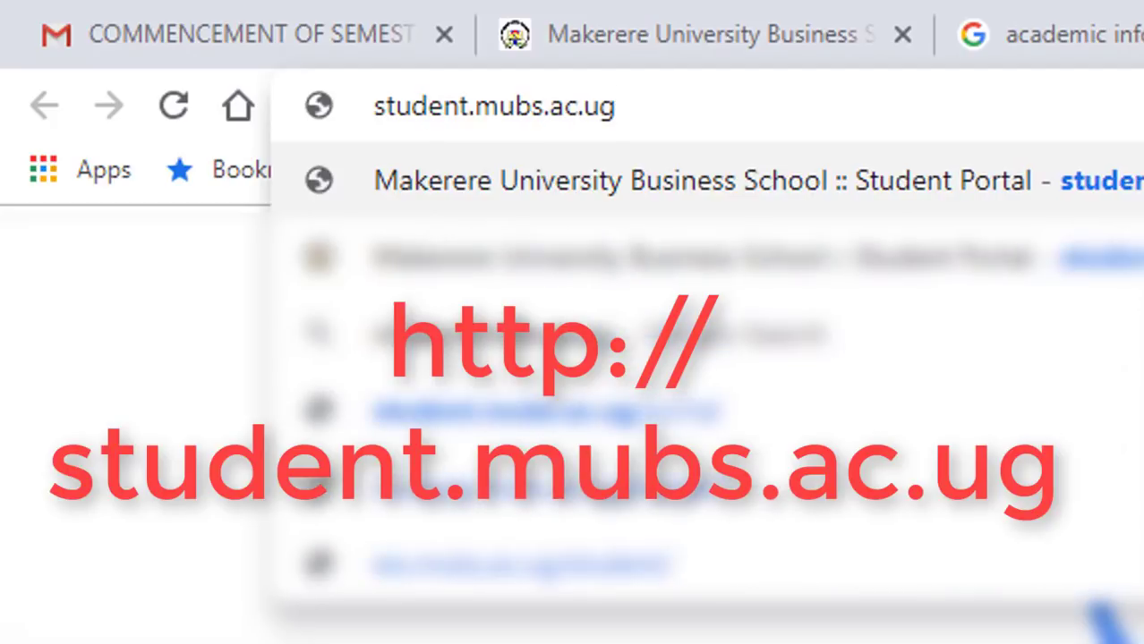
{"action": "key", "text": "Return"}
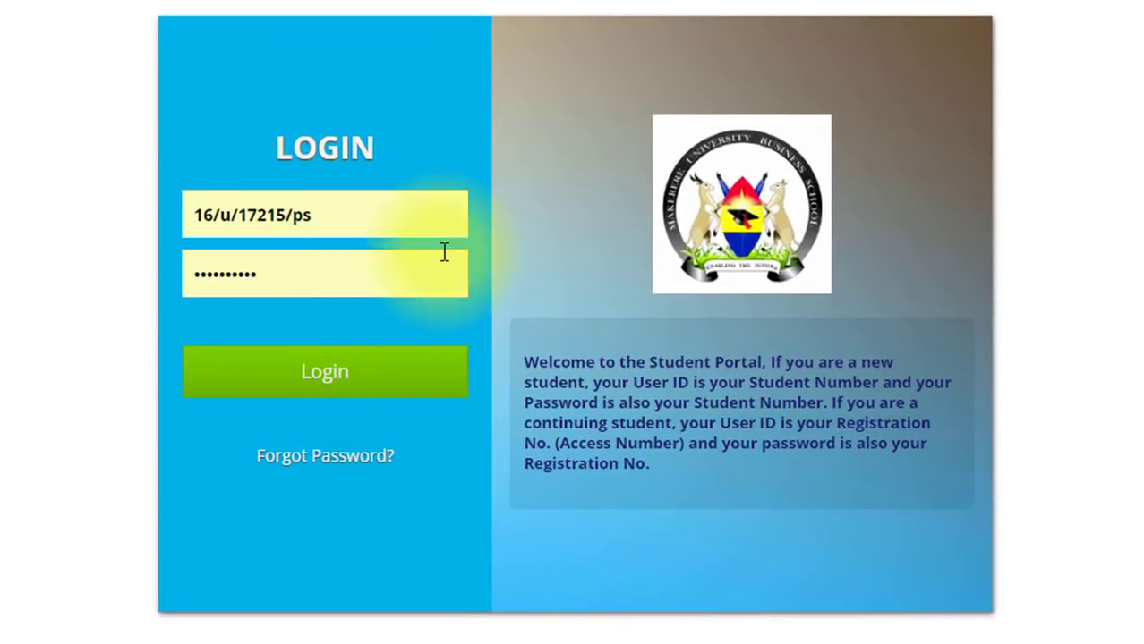
Review the registration number and password fields, and log in to the student portal with the saved credentials
{"action": "left_click", "coordinate": [349, 217]}
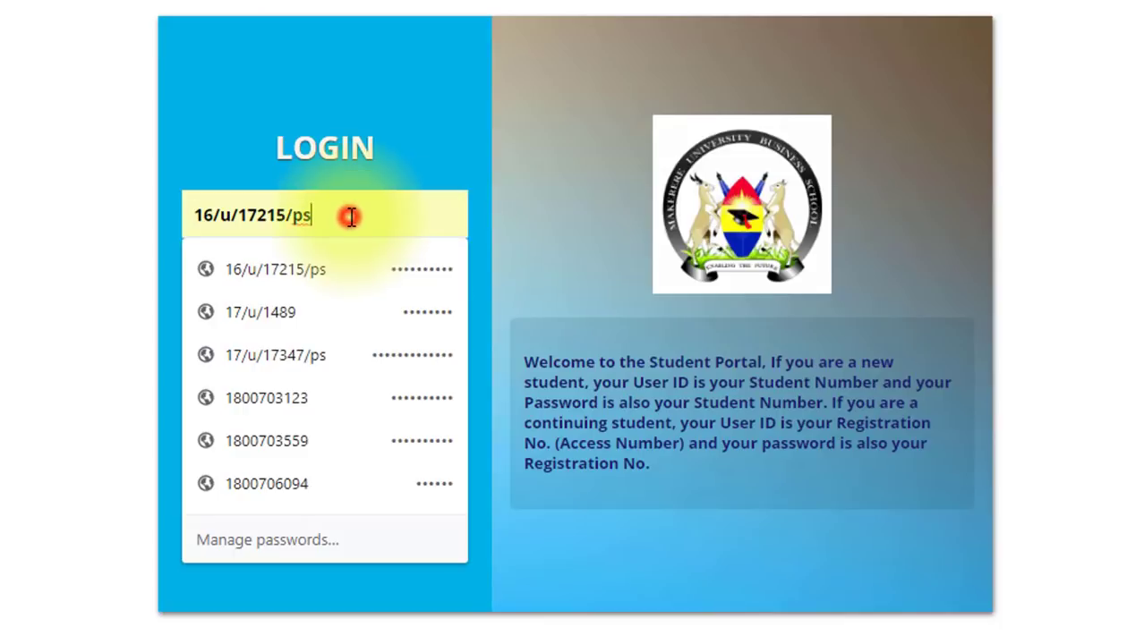
{"action": "left_click", "coordinate": [365, 139]}
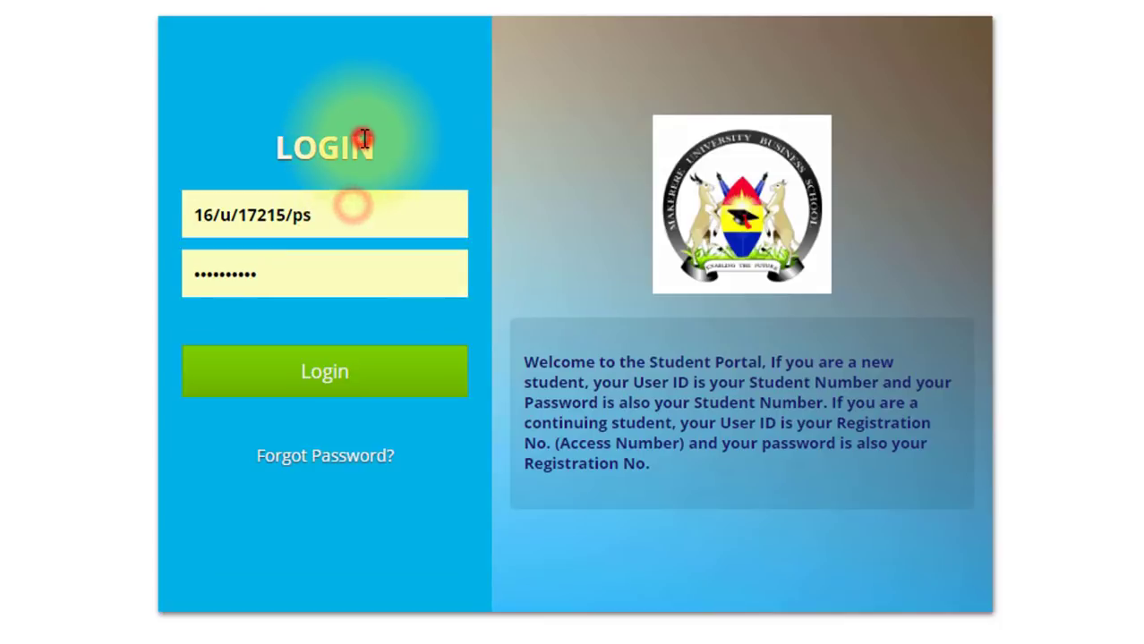
{"action": "left_click", "coordinate": [358, 222]}
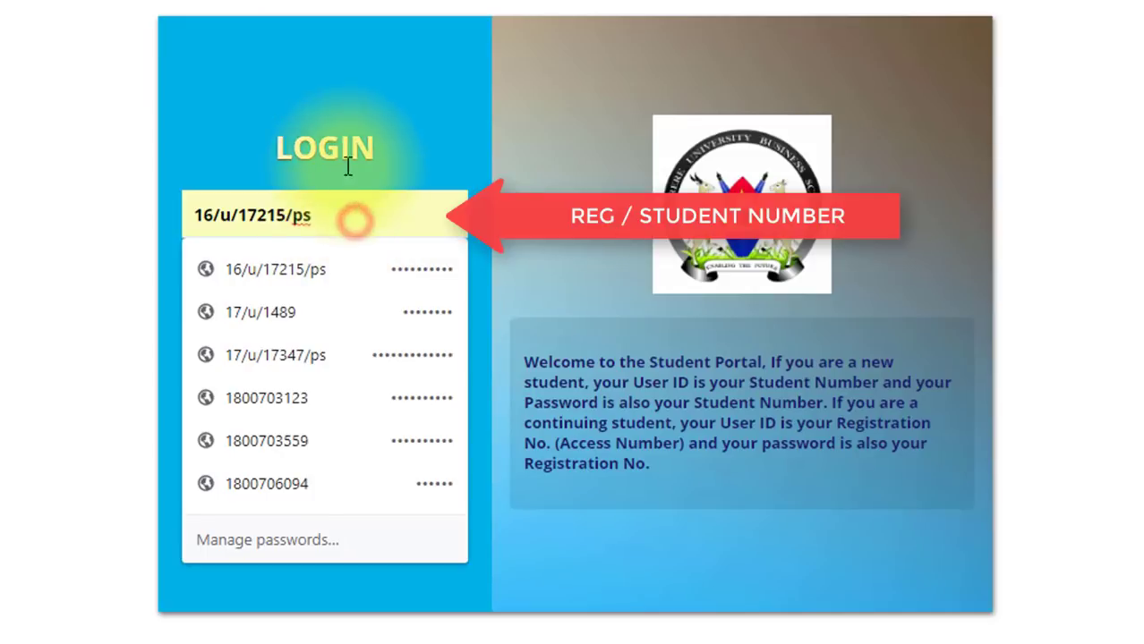
{"action": "left_click", "coordinate": [241, 116]}
{"action": "left_click", "coordinate": [294, 271]}
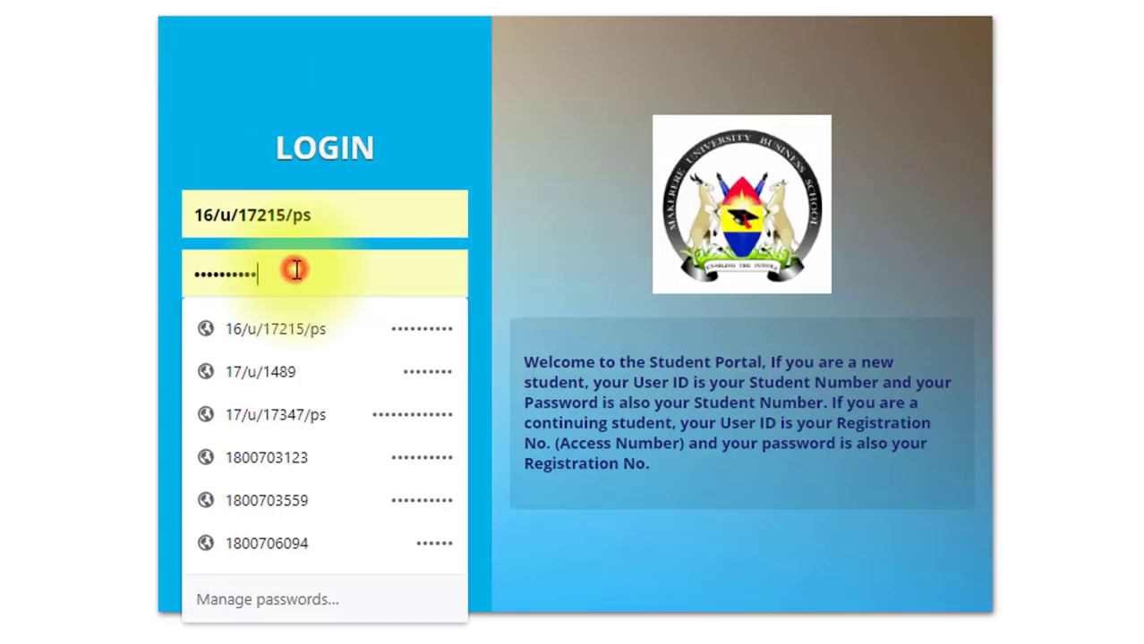
{"action": "left_click", "coordinate": [343, 215]}
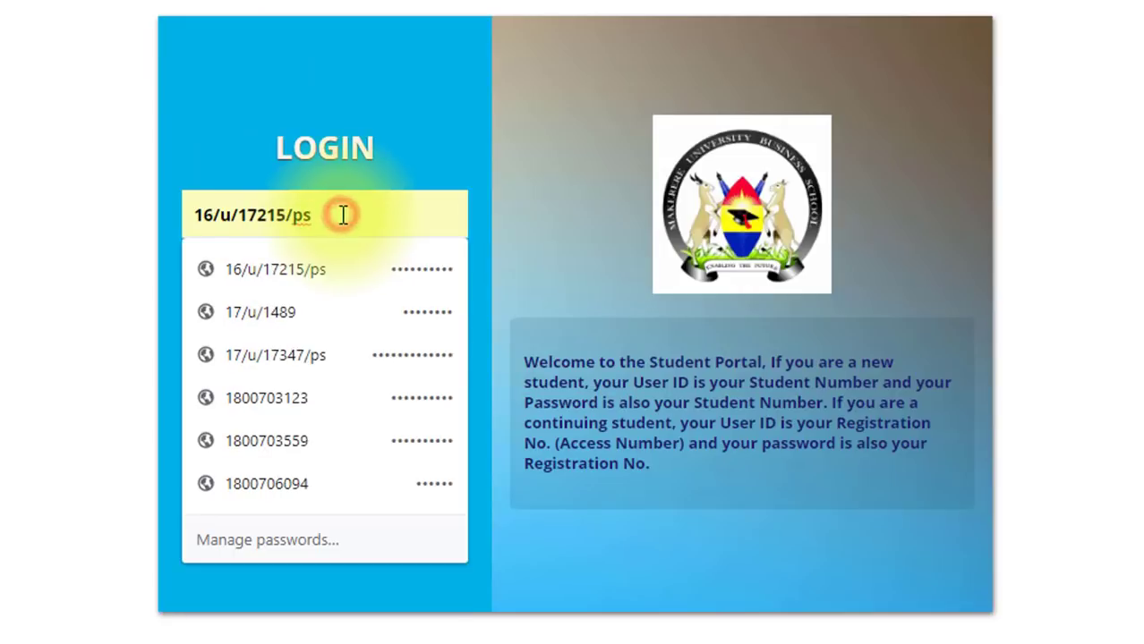
{"action": "left_click", "coordinate": [244, 127]}
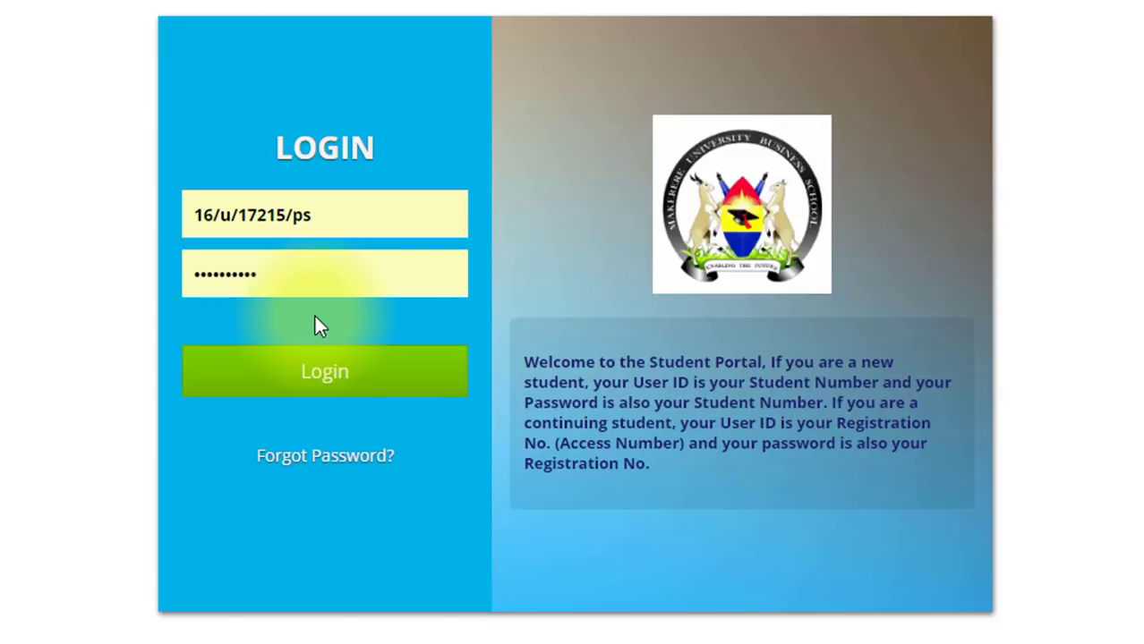
{"action": "left_click", "coordinate": [284, 271]}
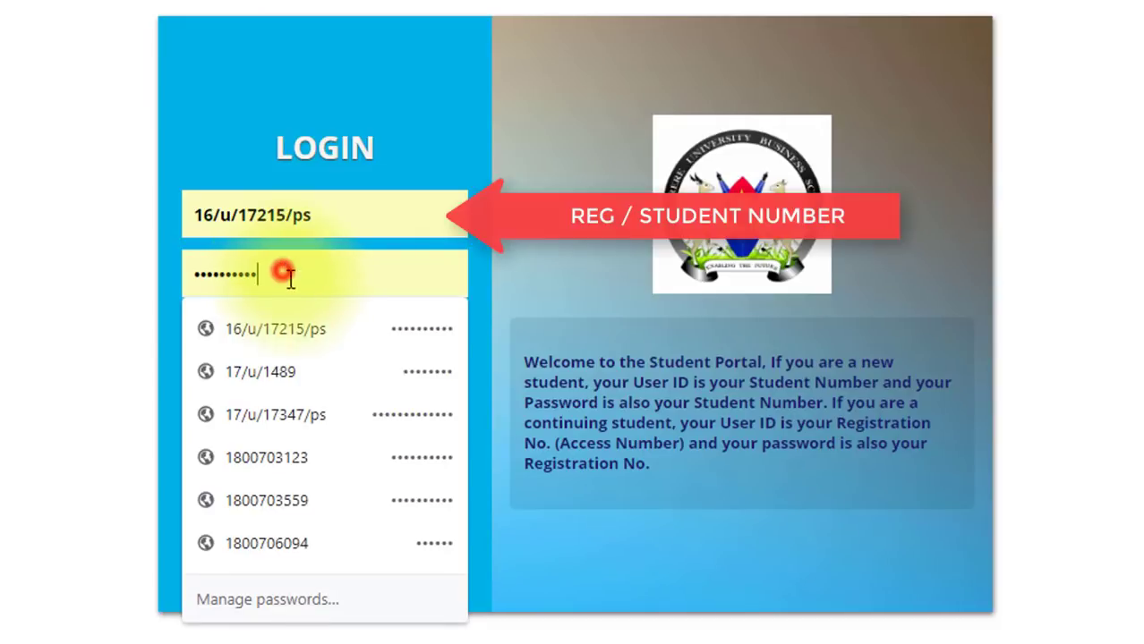
{"action": "left_click", "coordinate": [424, 85]}
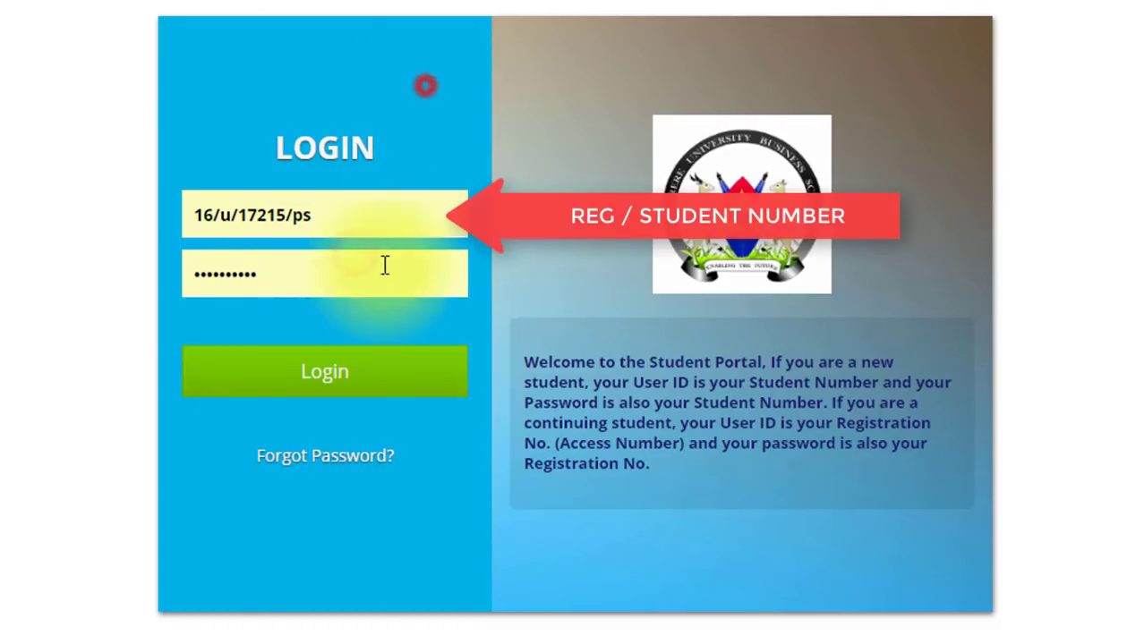
{"action": "left_click", "coordinate": [309, 379]}
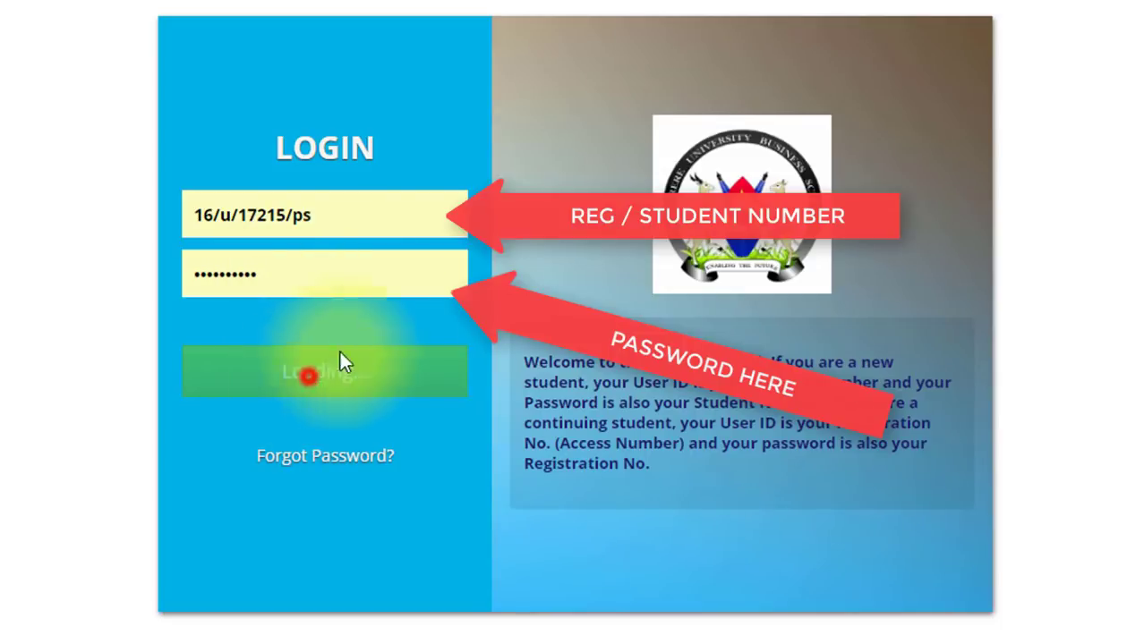
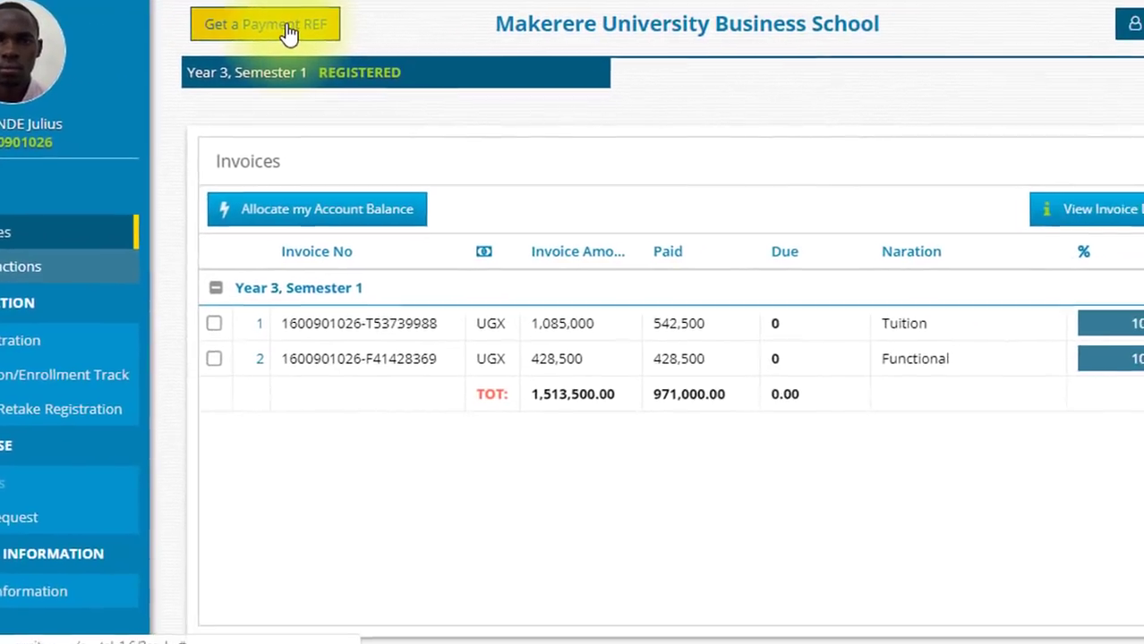
Generate a payment reference for depositing 10000000 on the account to pay for future invoices
{"action": "left_click", "coordinate": [490, 49]}
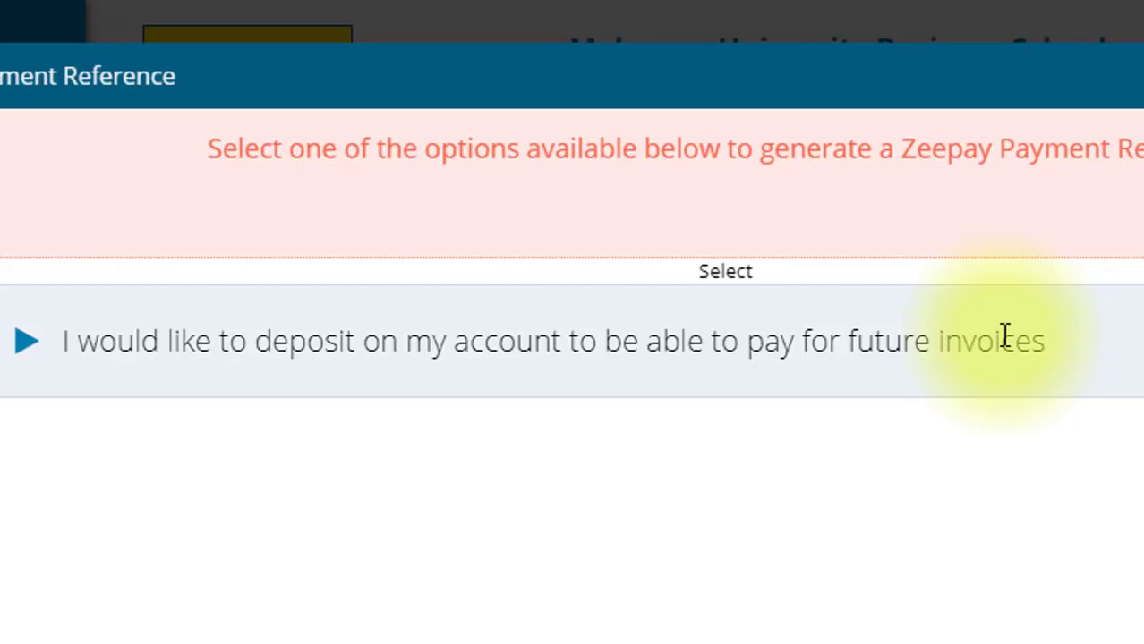
{"action": "left_click", "coordinate": [221, 343]}
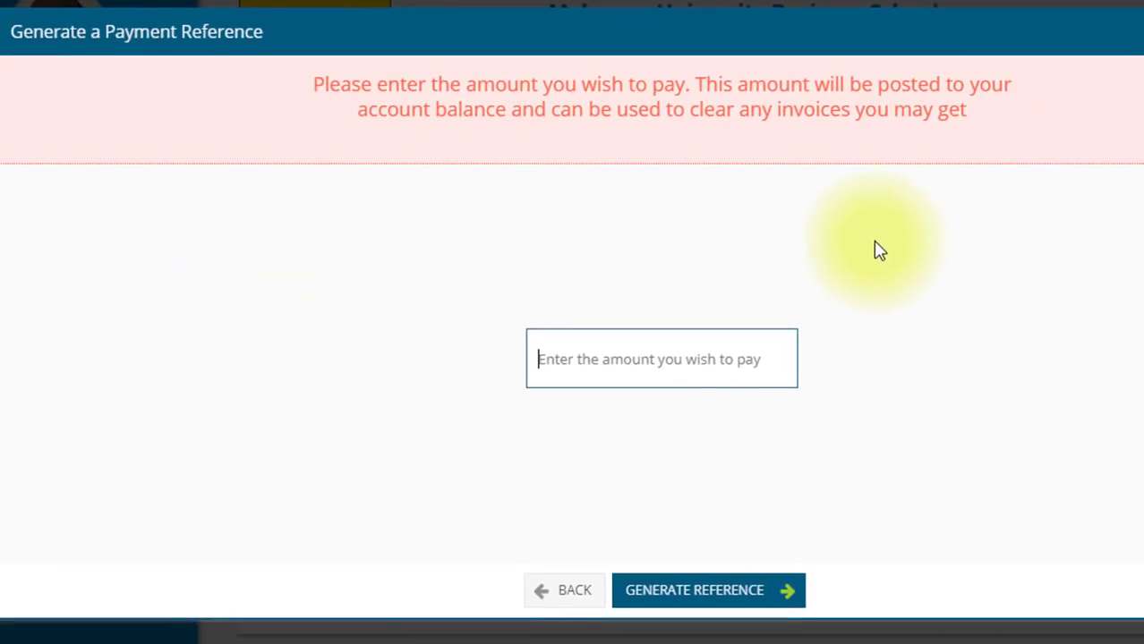
{"action": "left_click", "coordinate": [609, 354]}
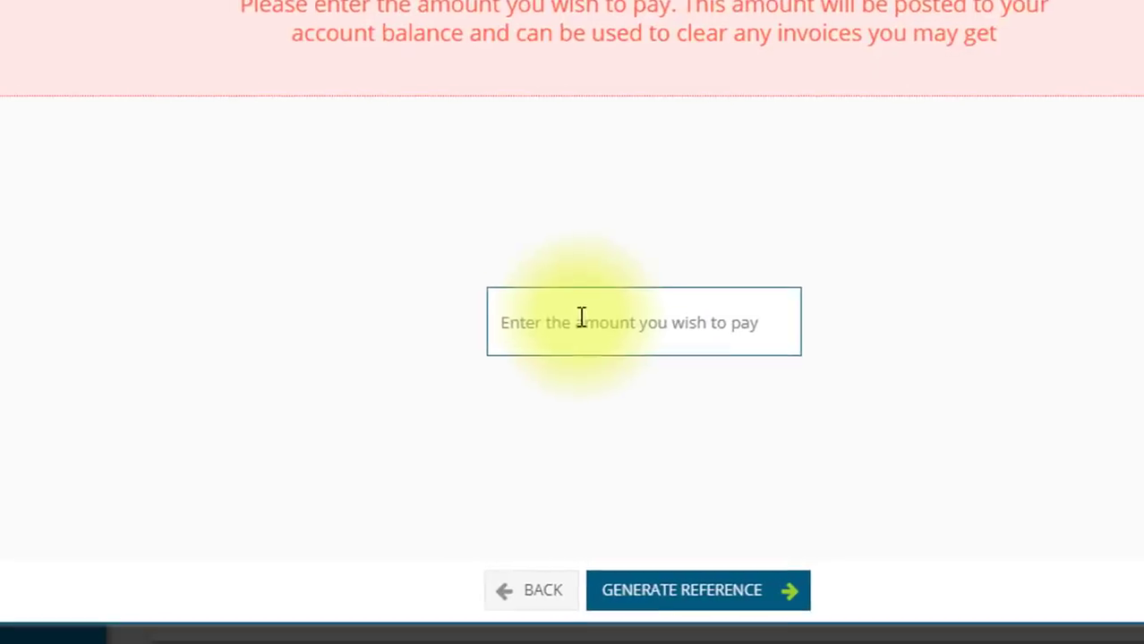
{"action": "type", "text": "1000000"}
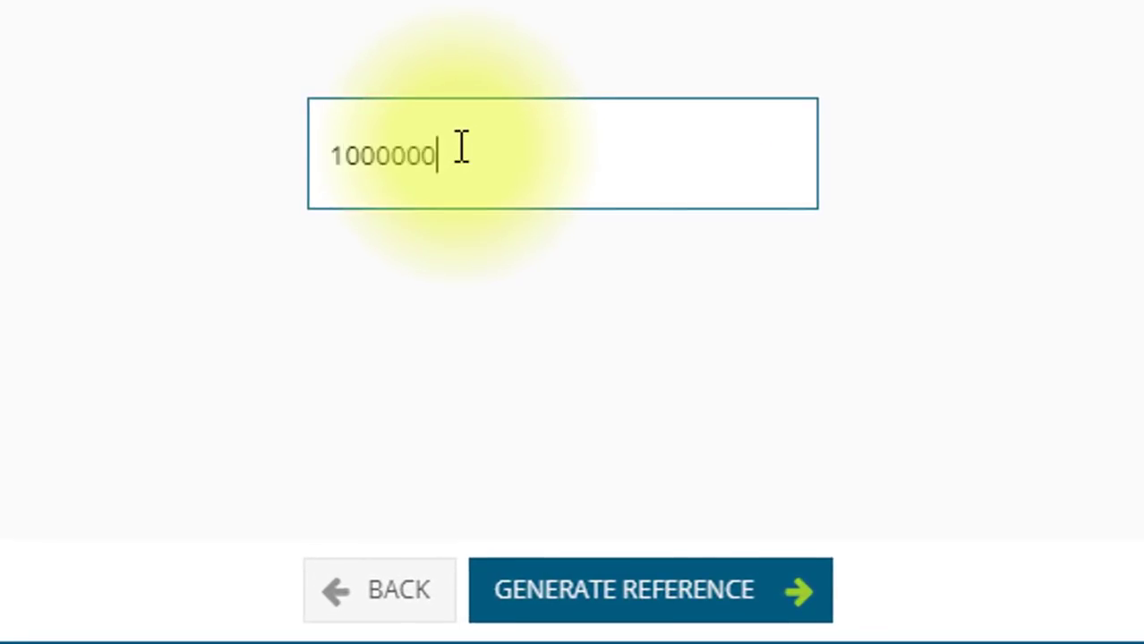
{"action": "type", "text": "0"}
{"action": "left_click", "coordinate": [389, 241]}
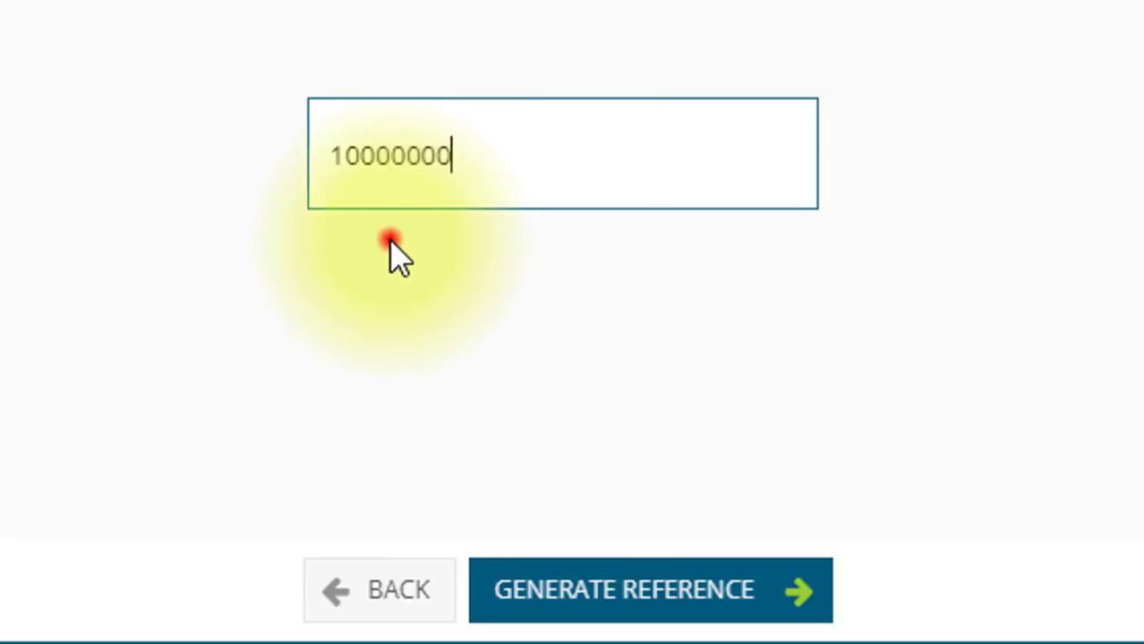
{"action": "left_click", "coordinate": [386, 291]}
{"action": "left_click", "coordinate": [776, 383]}
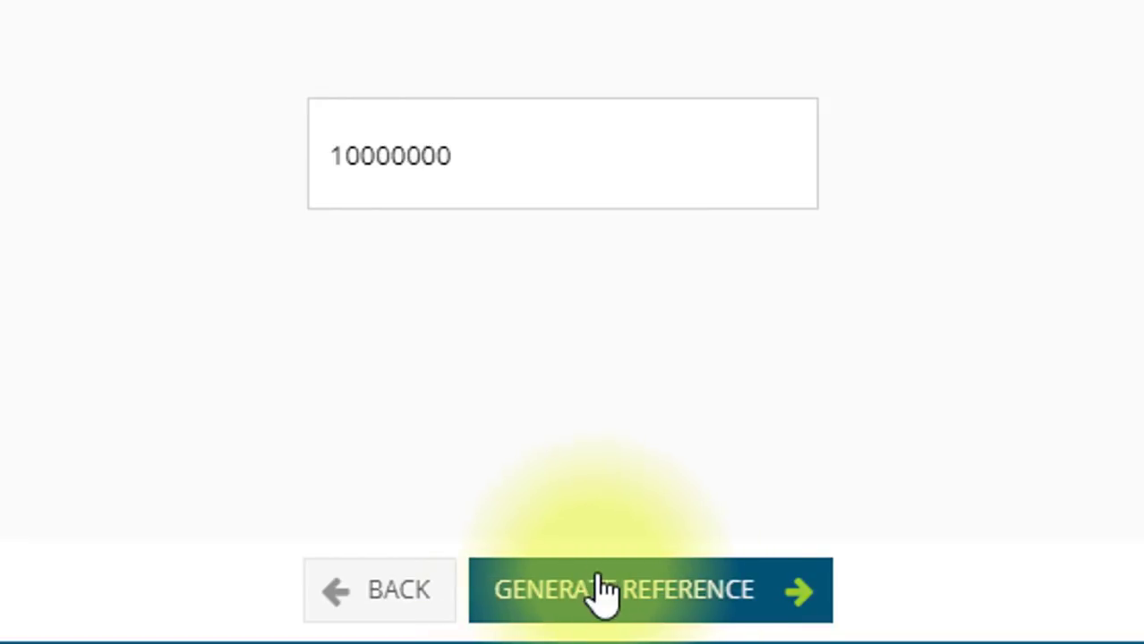
{"action": "left_click", "coordinate": [629, 587]}
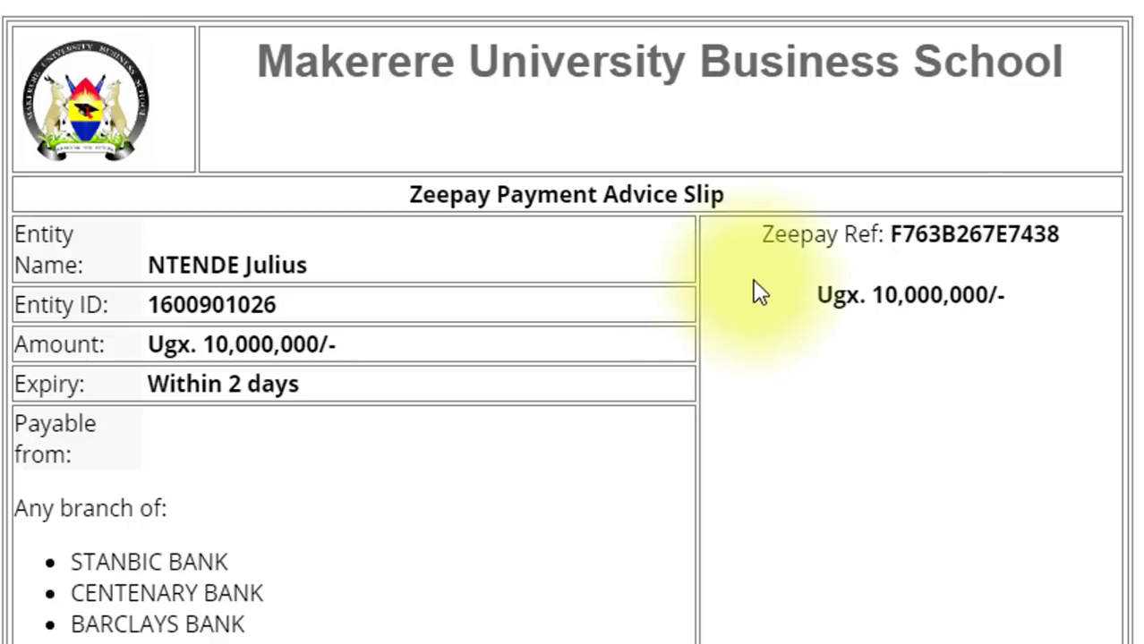
Examine the Zeepay reference and amount on the payment advice slip, and close the slip
{"action": "left_click_drag", "start_coordinate": [888, 233], "coordinate": [1074, 246]}
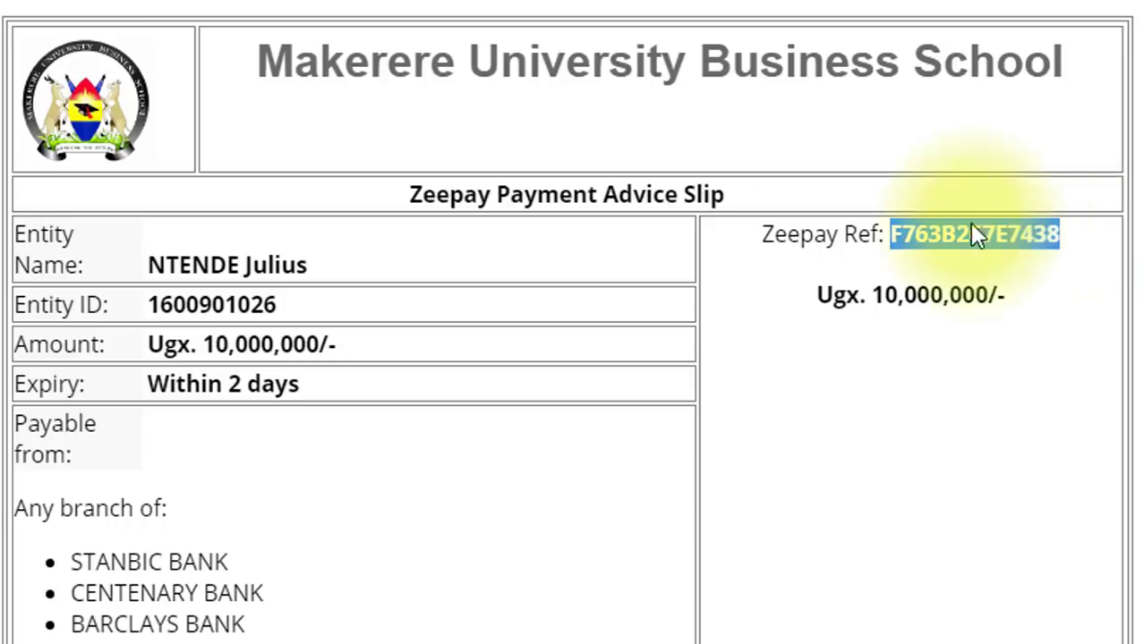
{"action": "left_click", "coordinate": [782, 236]}
{"action": "left_click_drag", "start_coordinate": [893, 235], "coordinate": [1089, 291]}
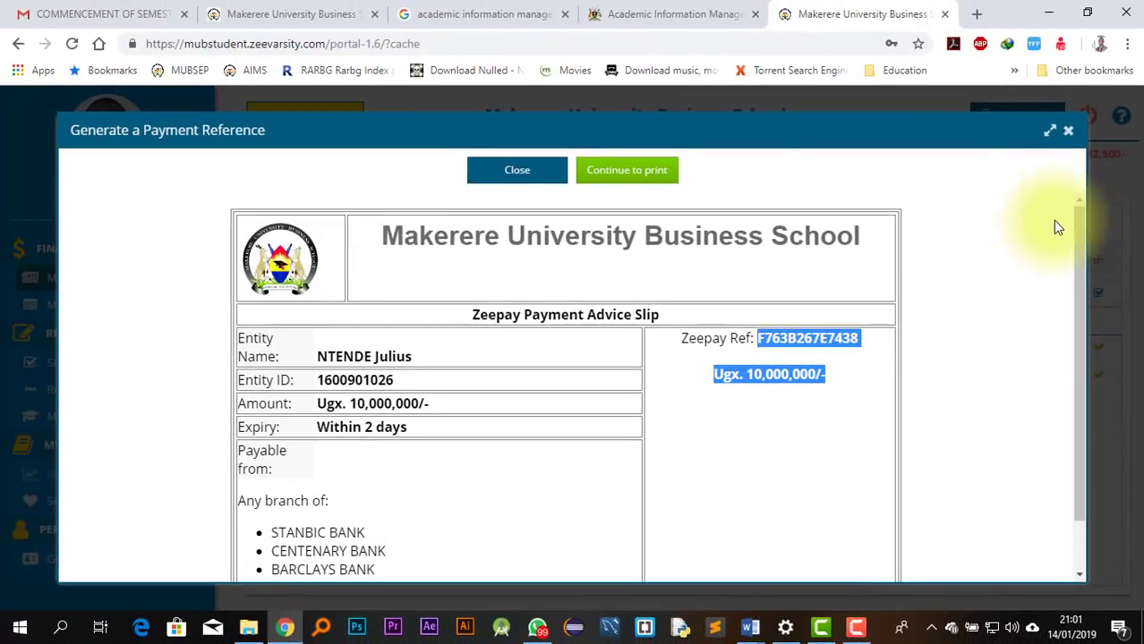
{"action": "left_click", "coordinate": [1069, 130]}
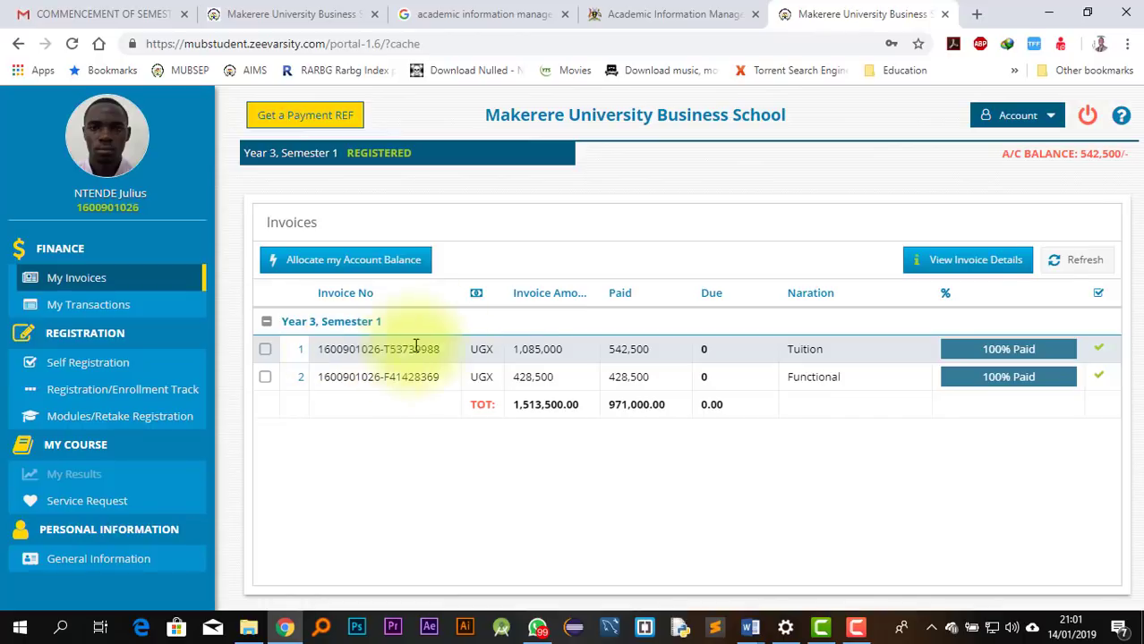
Check the account balance shown on the Invoices page
{"action": "left_click_drag", "start_coordinate": [1052, 153], "coordinate": [1120, 158]}
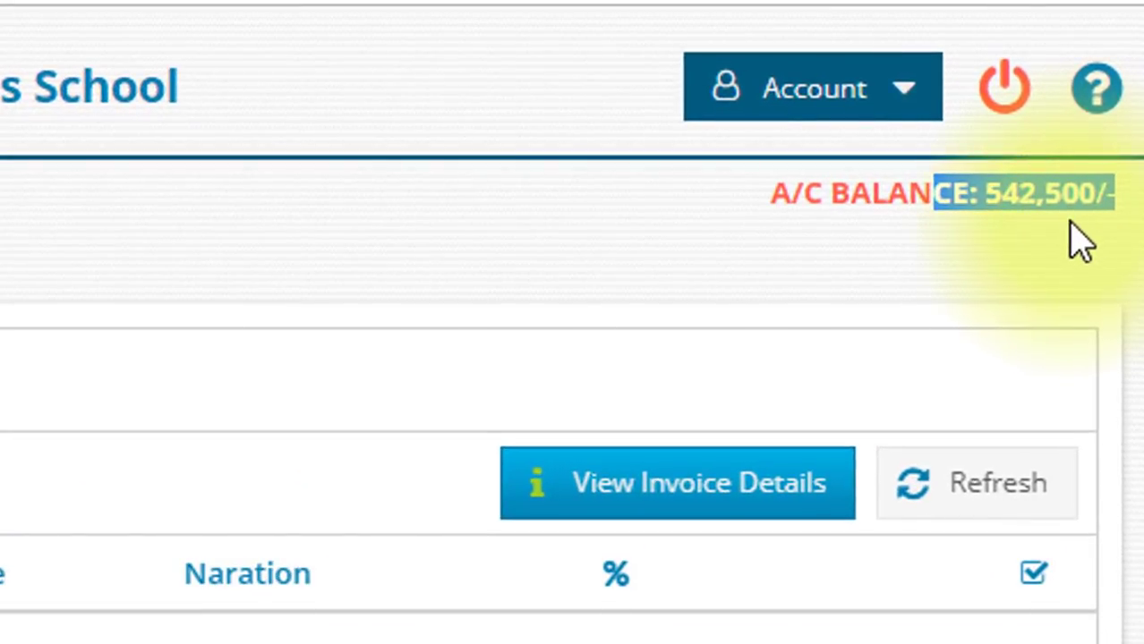
{"action": "left_click", "coordinate": [981, 192]}
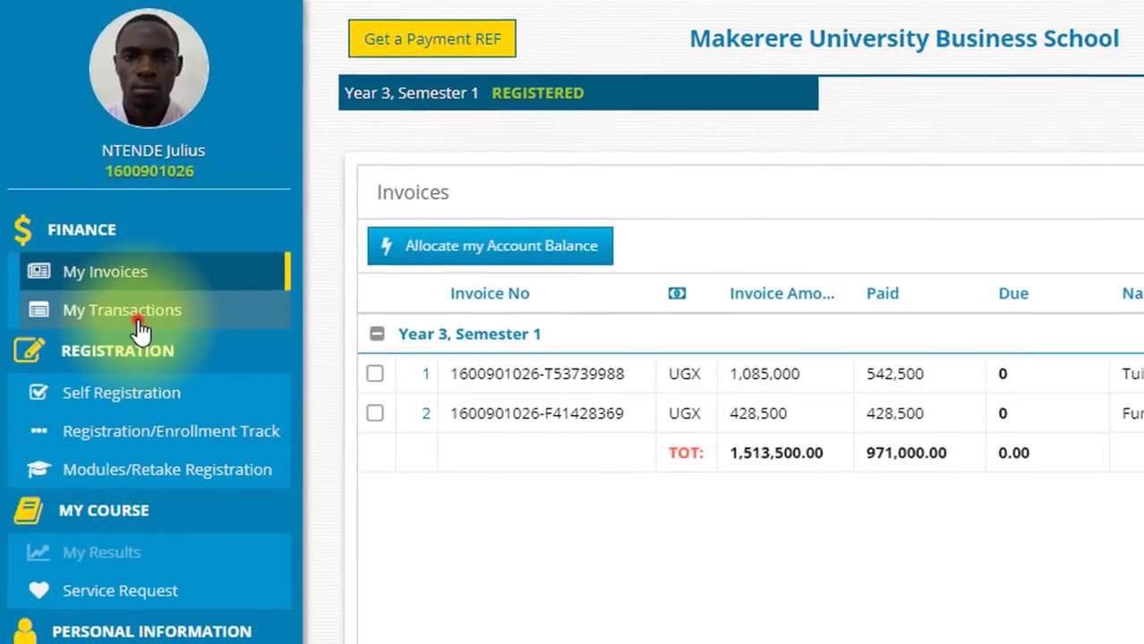
Open the student's transactions and examine the first Stanbic Bank transaction's details and allocations
{"action": "left_click", "coordinate": [141, 325]}
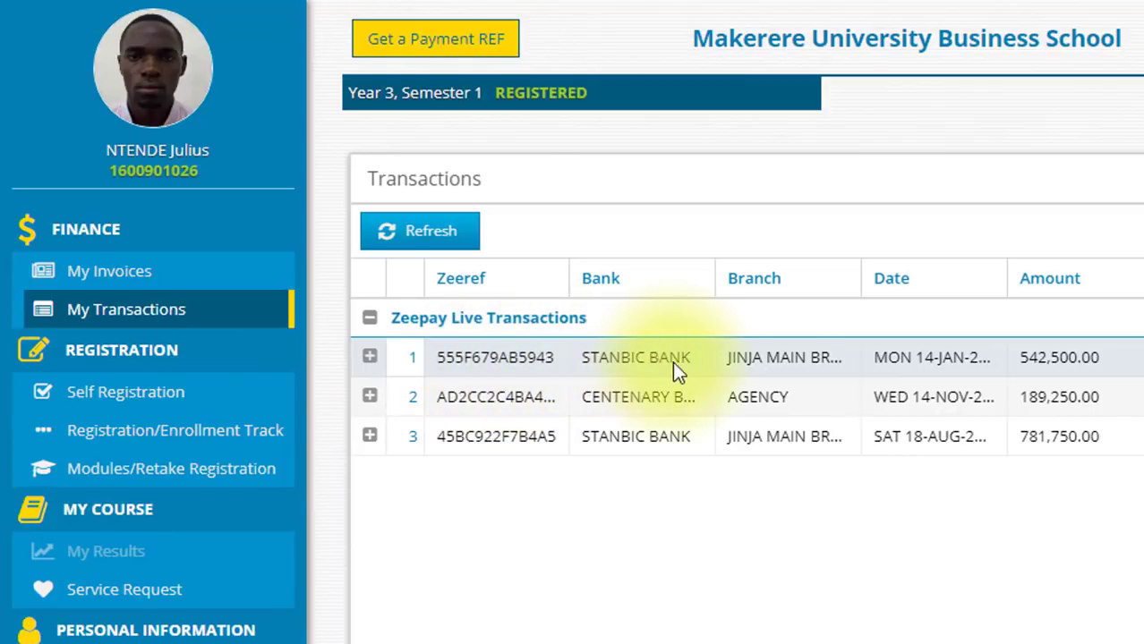
{"action": "left_click", "coordinate": [699, 362]}
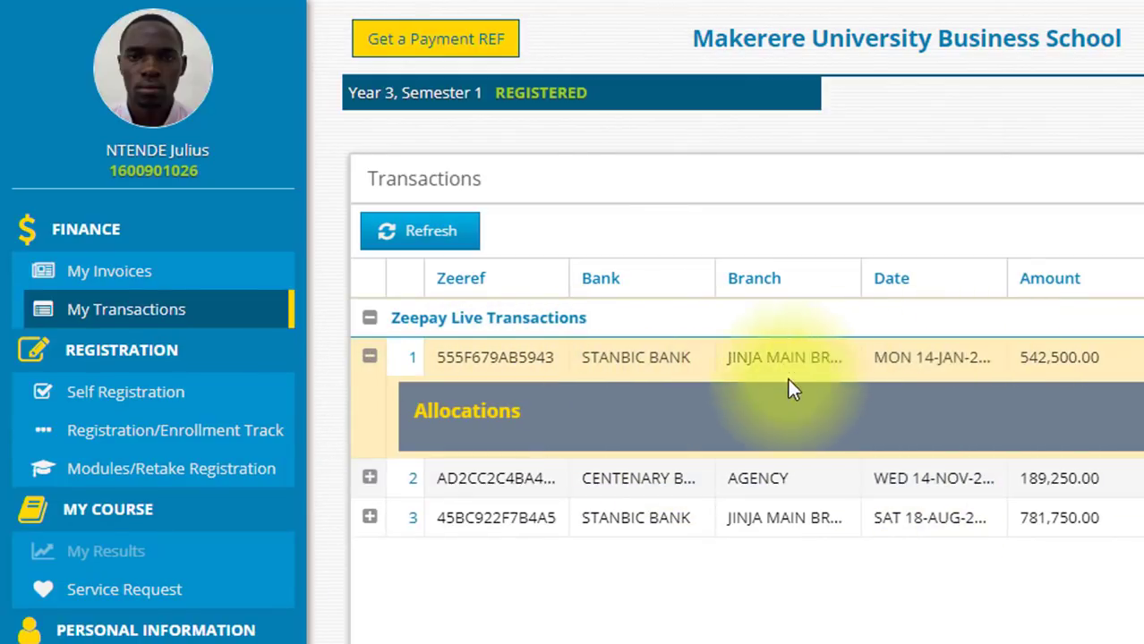
{"action": "left_click", "coordinate": [623, 383]}
{"action": "left_click", "coordinate": [466, 411]}
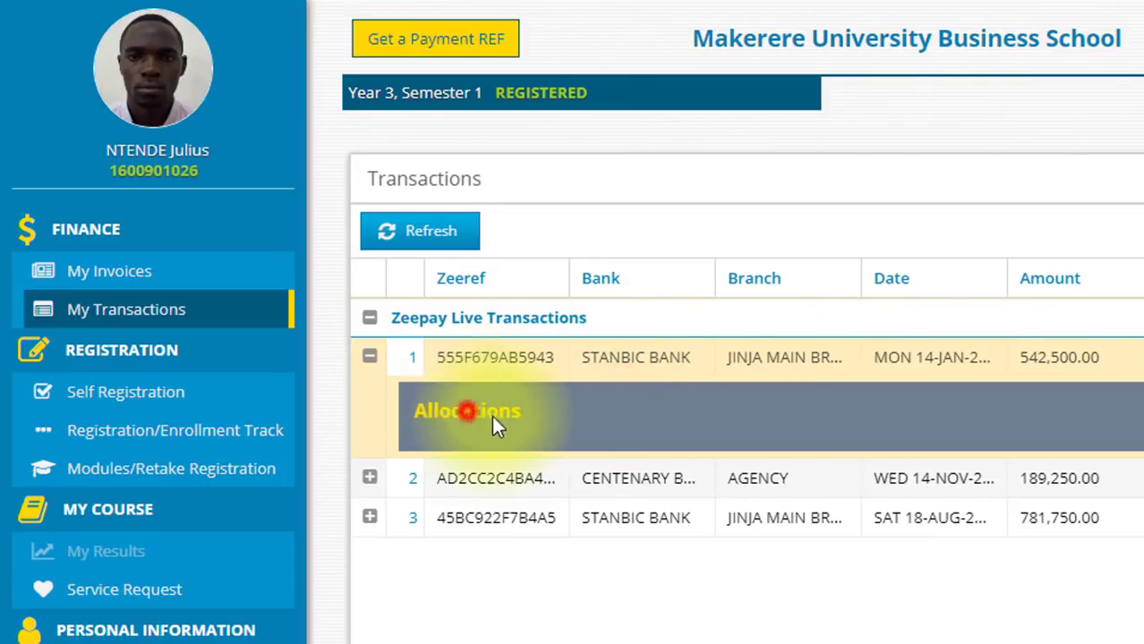
{"action": "left_click", "coordinate": [966, 357]}
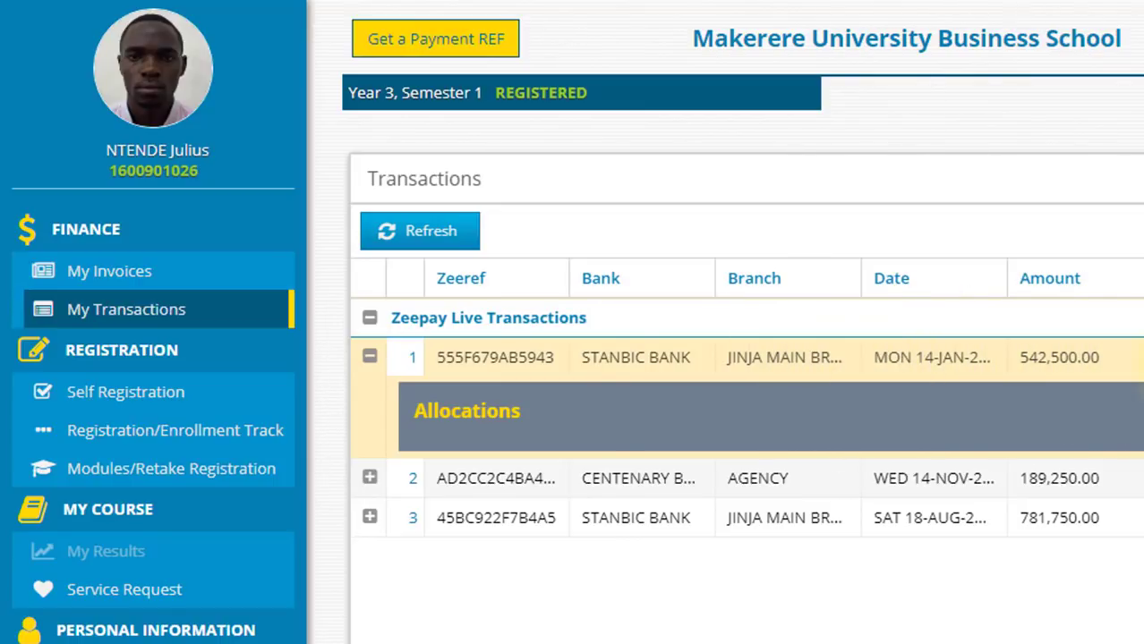
Widen the Date column to read the full transaction dates, and return to the student's invoices
{"action": "left_click", "coordinate": [807, 355]}
{"action": "left_click", "coordinate": [937, 356]}
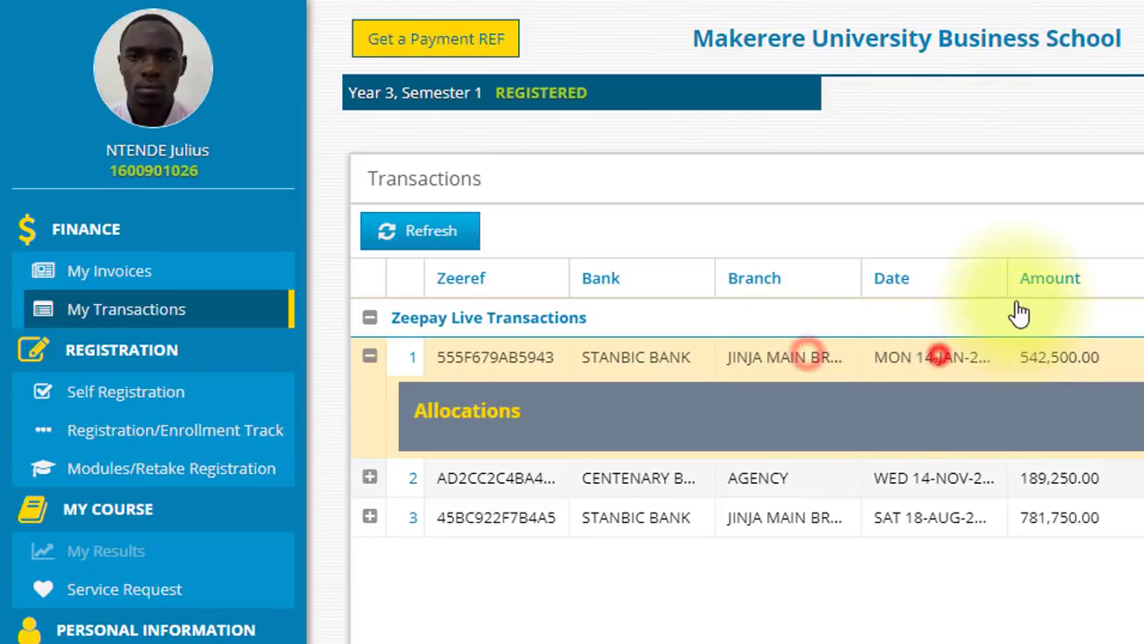
{"action": "left_click_drag", "start_coordinate": [1008, 277], "coordinate": [1090, 279]}
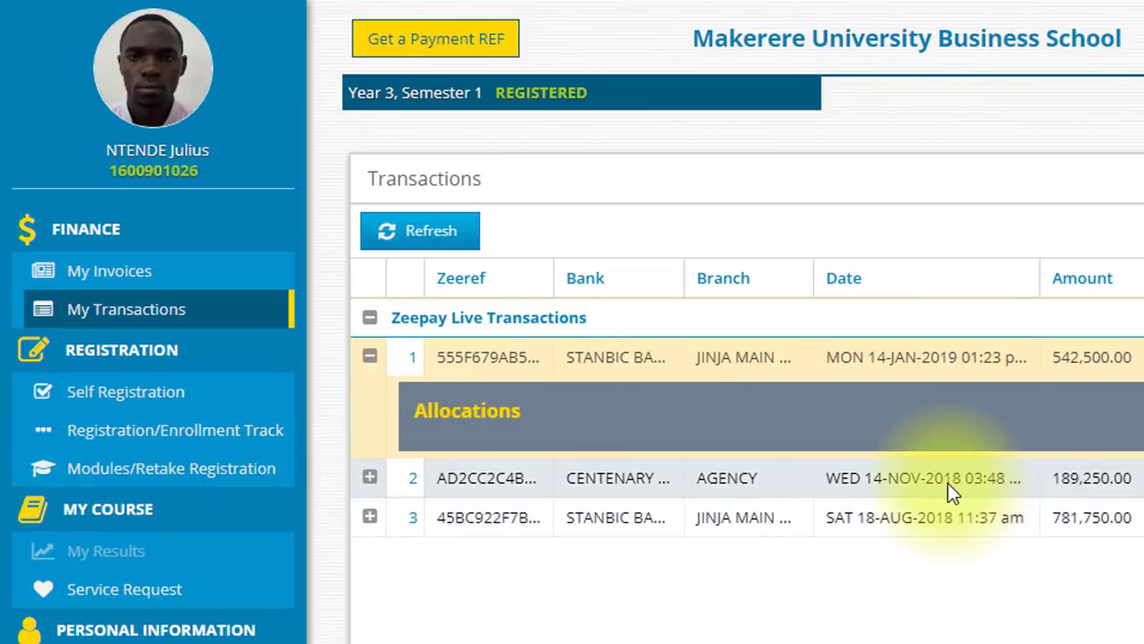
{"action": "left_click", "coordinate": [152, 272]}
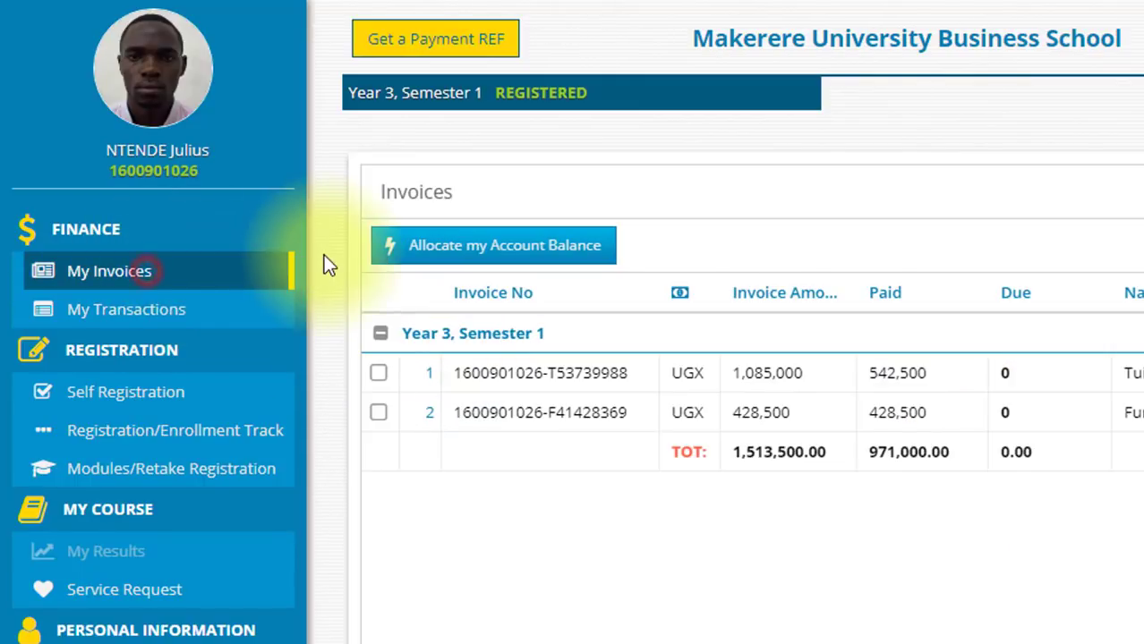